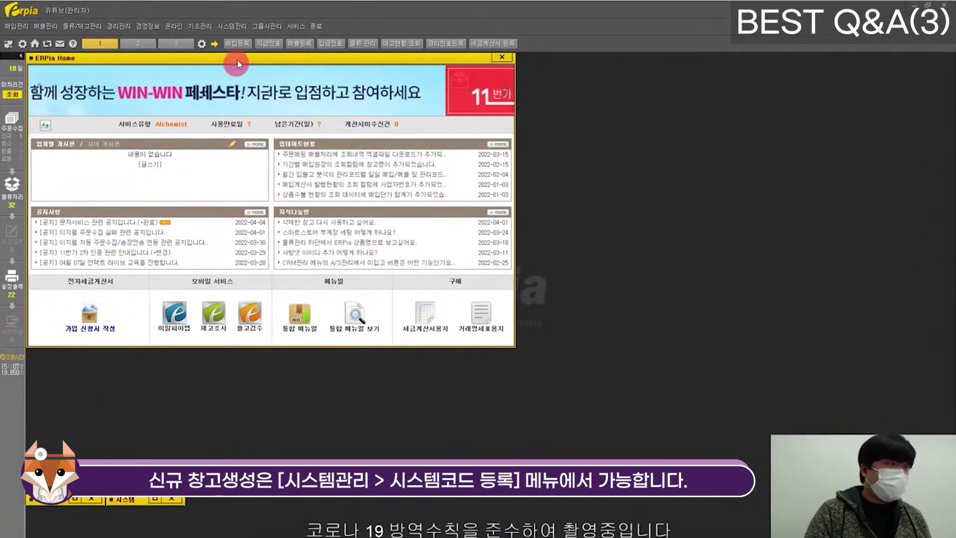
Open the maximized 시스템코드 등록 window and list the codes of the 창고구분 group.
click(242, 27)
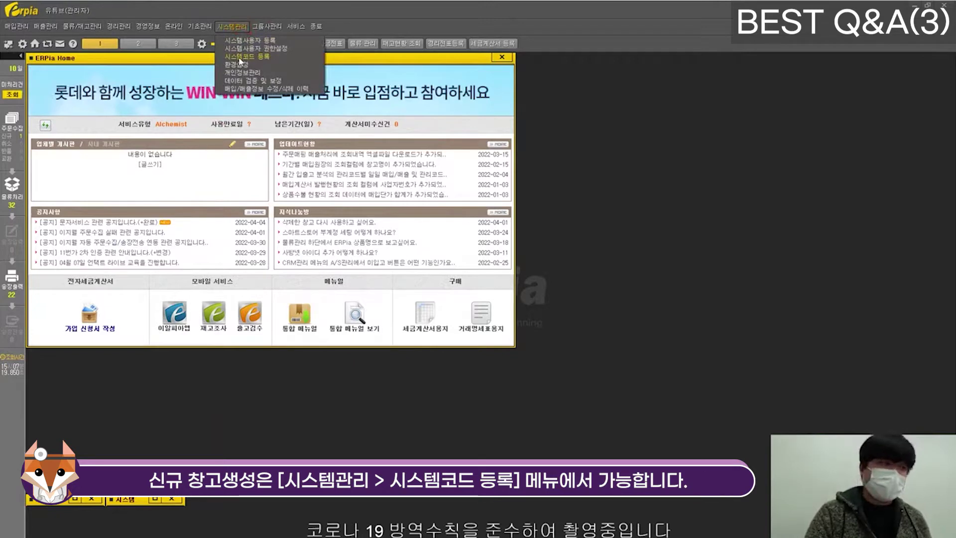
click(75, 498)
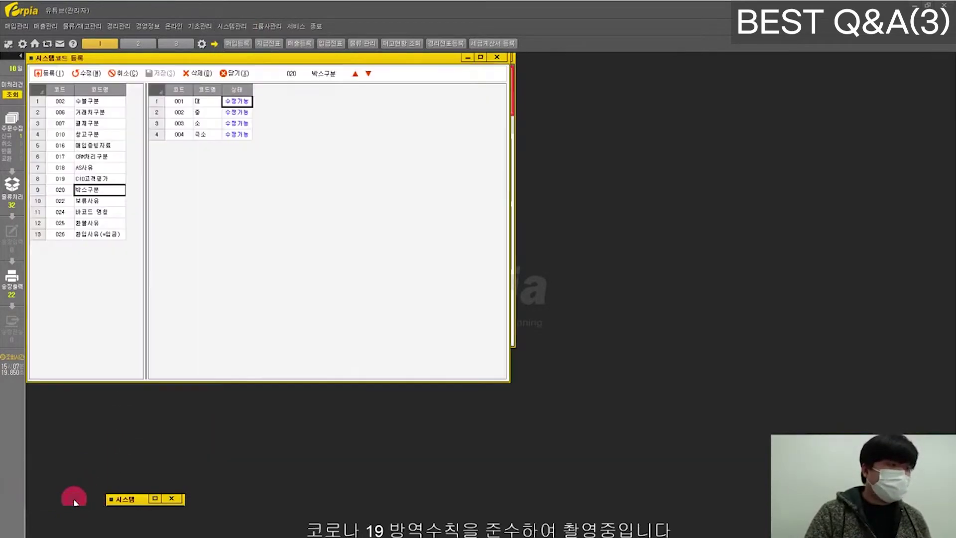
double_click(367, 58)
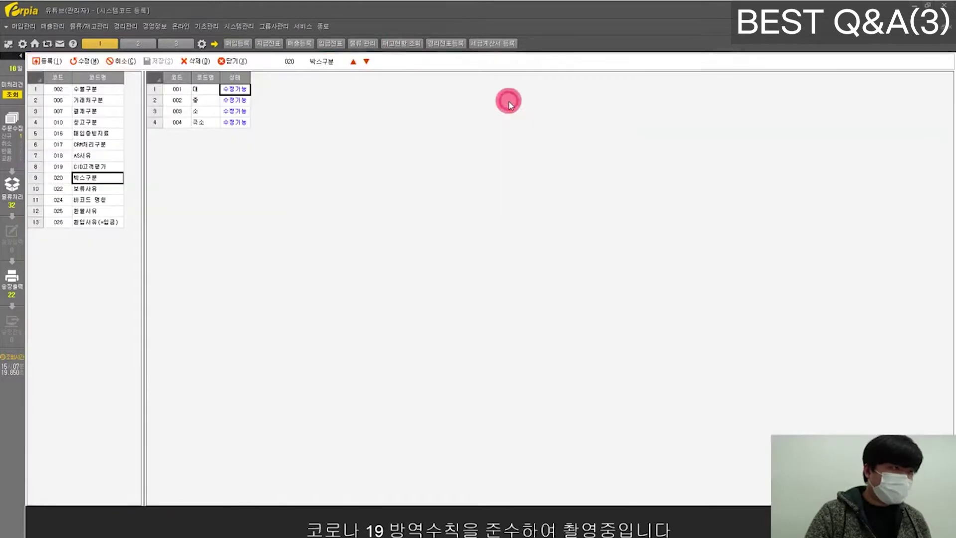
click(85, 143)
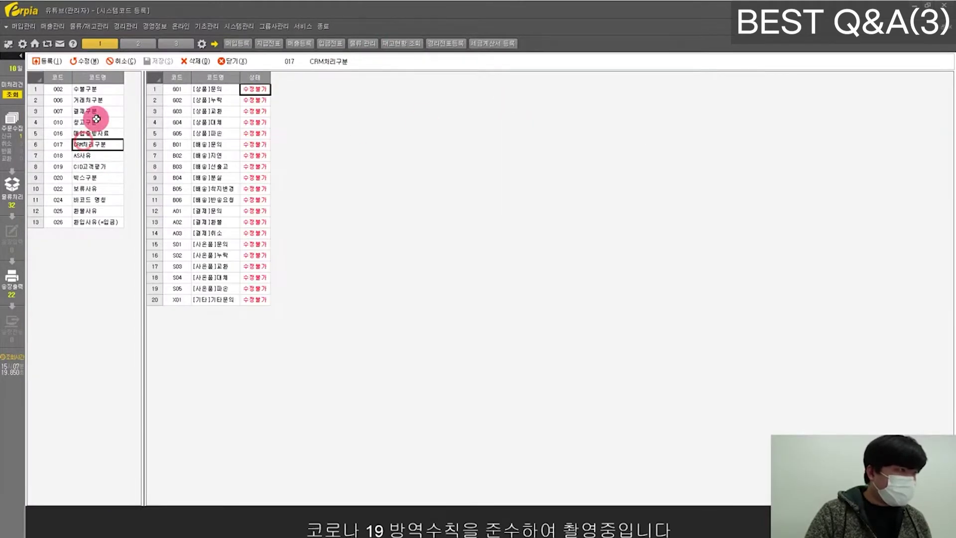
click(92, 124)
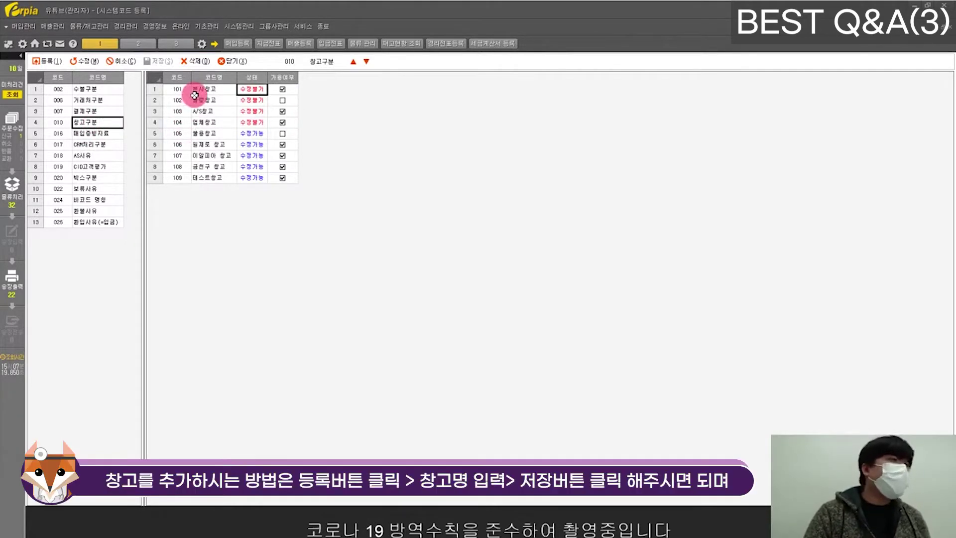
Register a new warehouse named 유튜브창고 under 창고구분 and save it.
click(49, 61)
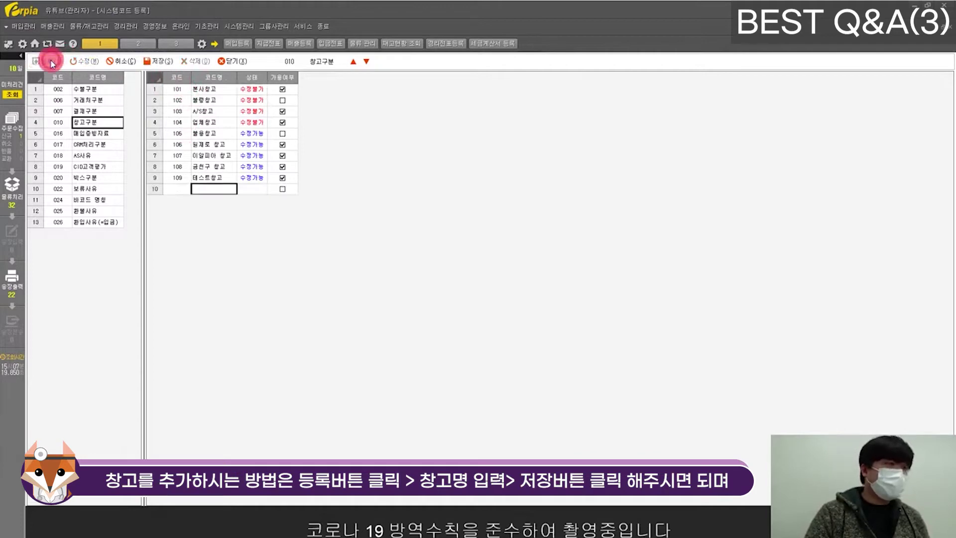
click(213, 188)
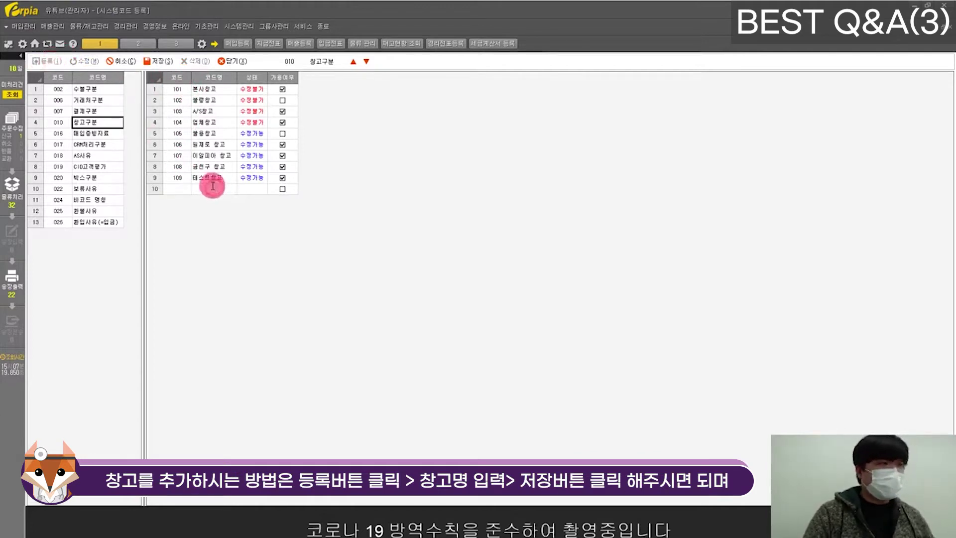
text(ㄷ)
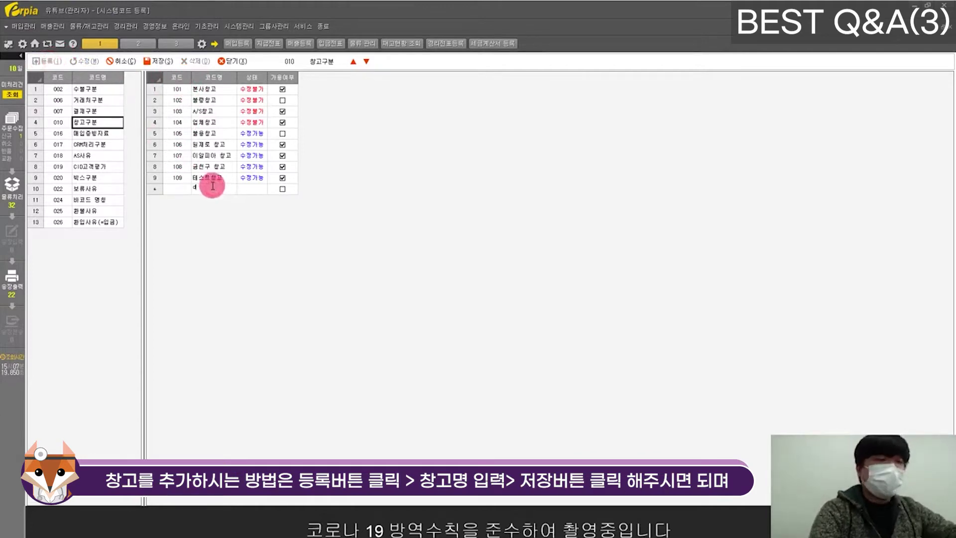
text(ㅐ튜브창고)
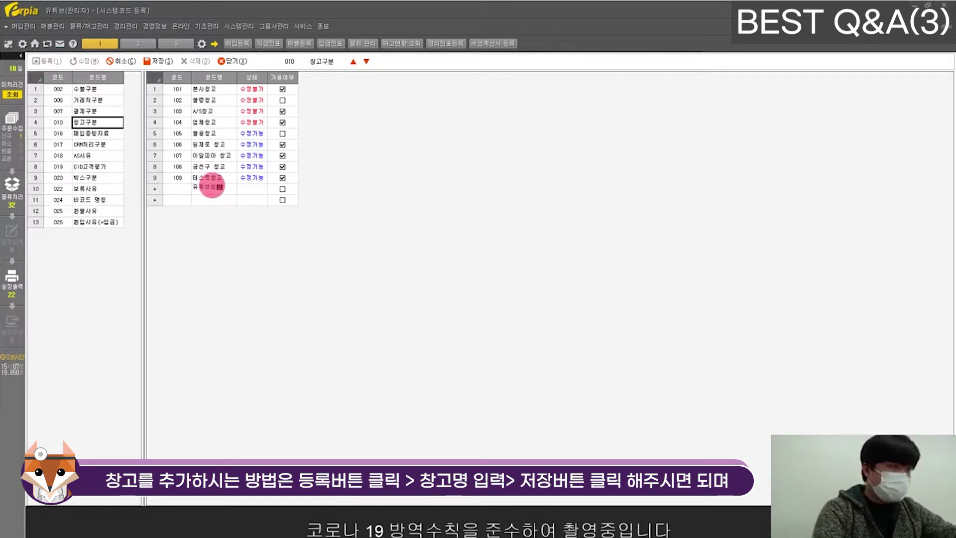
click(212, 186)
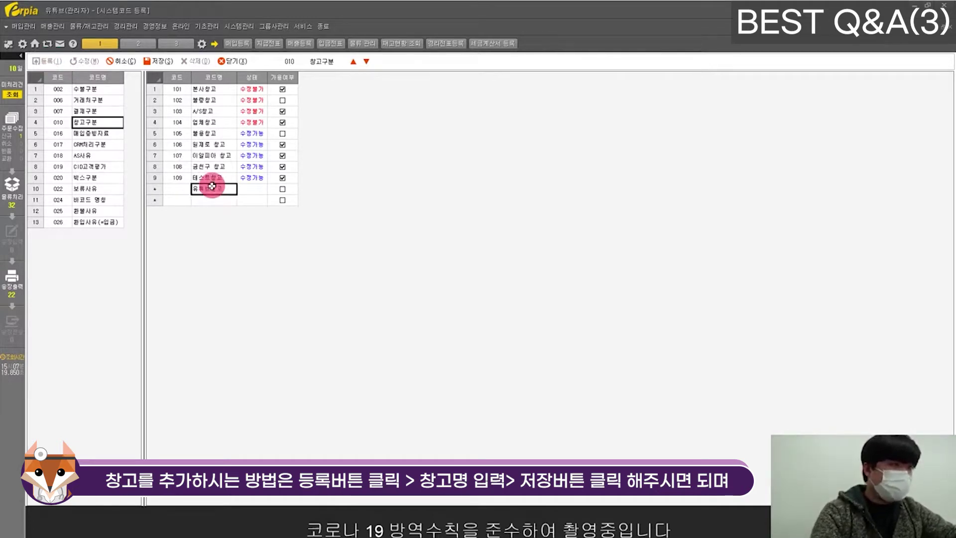
click(160, 61)
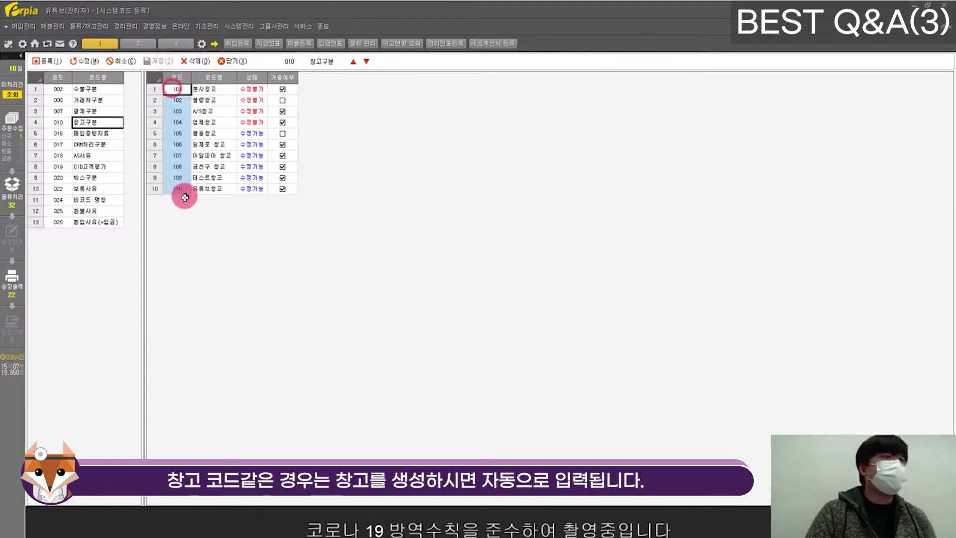
Examine the code, status and 가용여부 columns of the warehouse list, comparing the built-in warehouses with the added ones.
click(188, 177)
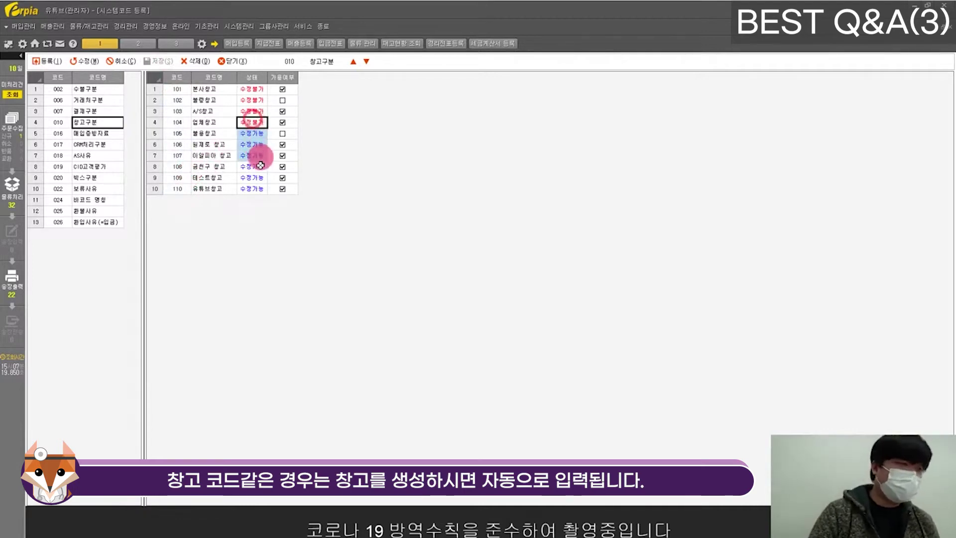
click(258, 181)
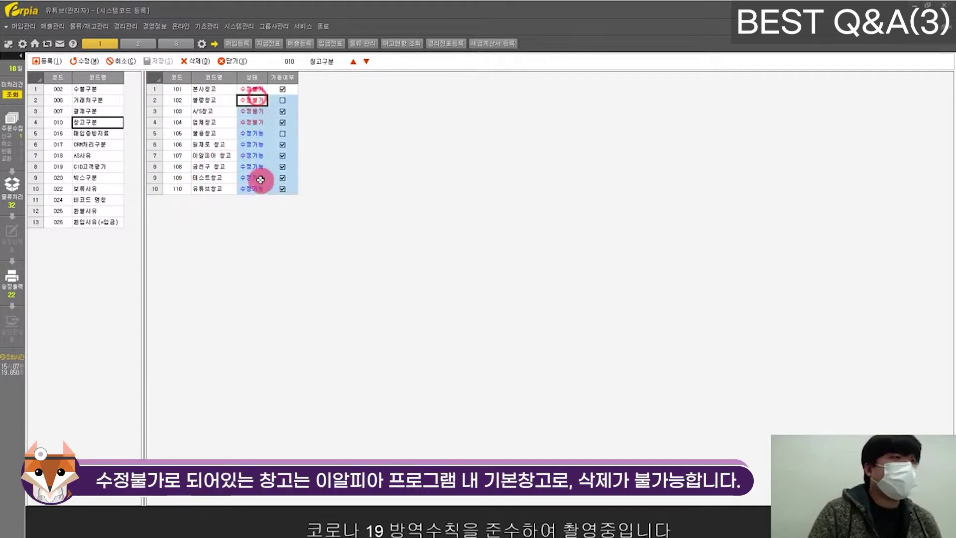
drag(177, 89, 259, 114)
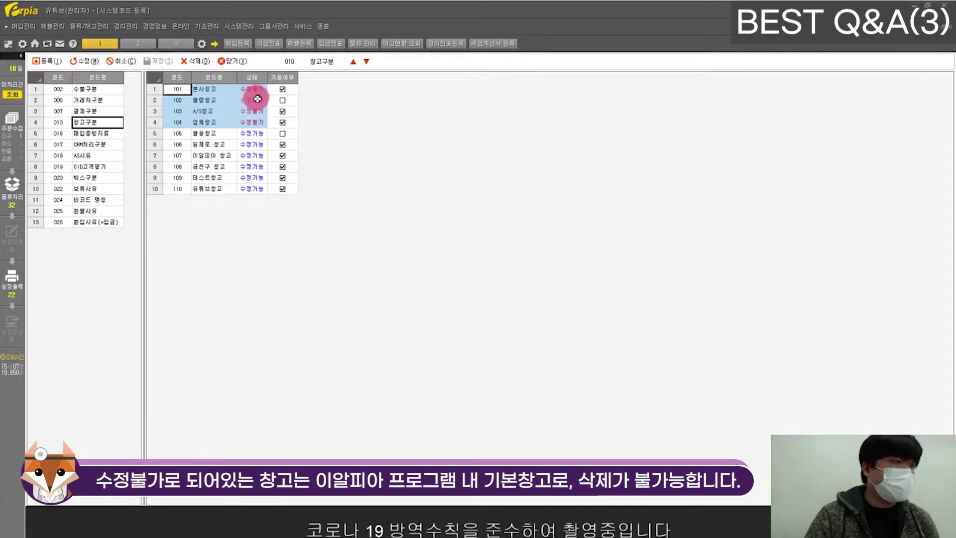
click(251, 123)
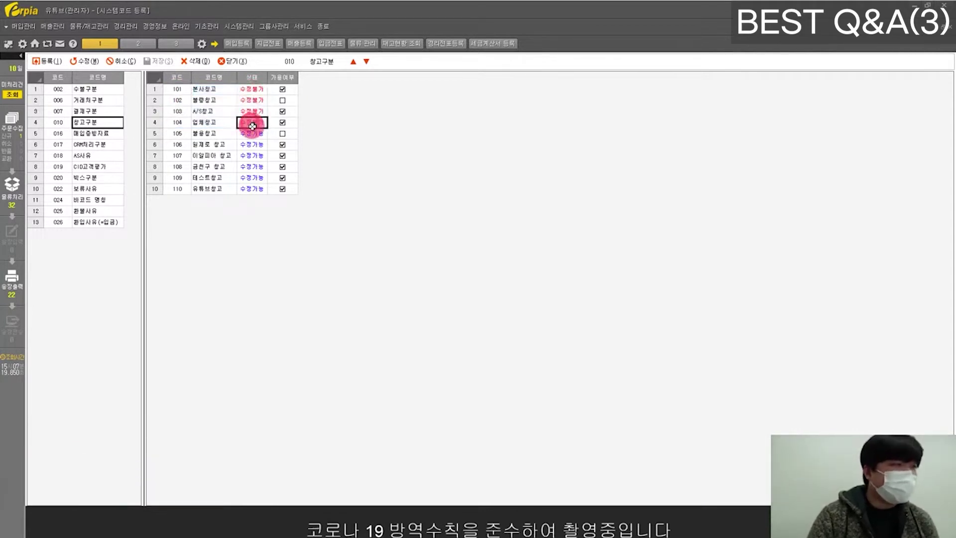
click(275, 89)
click(277, 186)
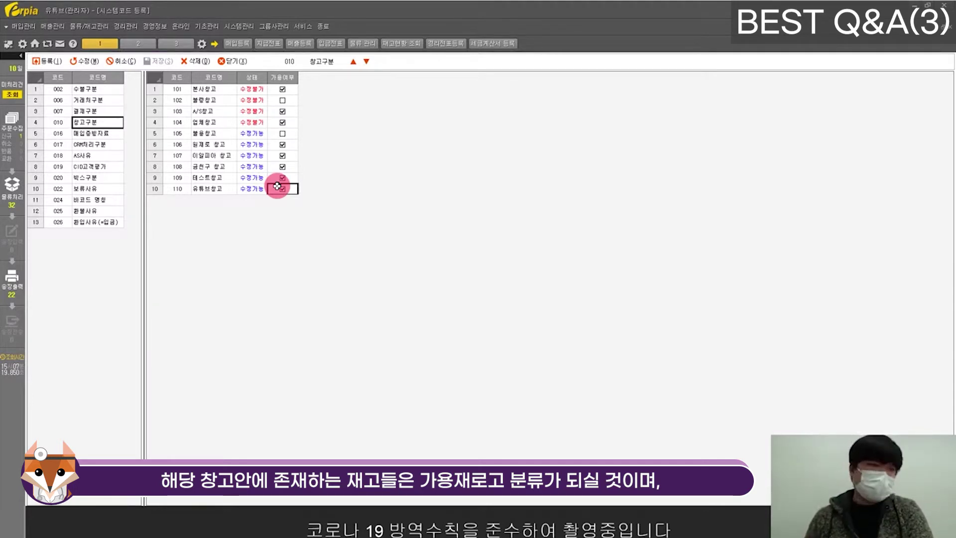
Disable 가용여부 for the 유튜브창고 warehouse and save the change.
click(85, 61)
click(282, 188)
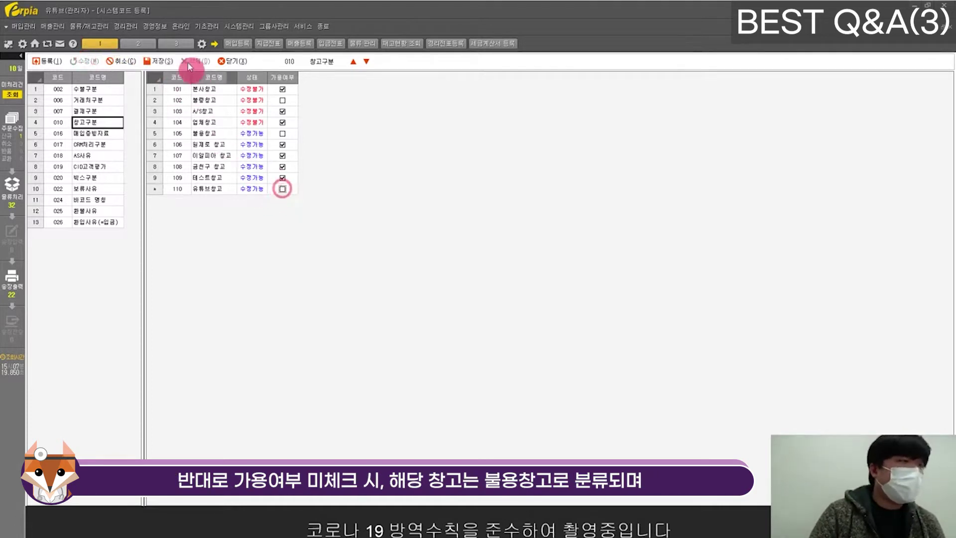
click(156, 61)
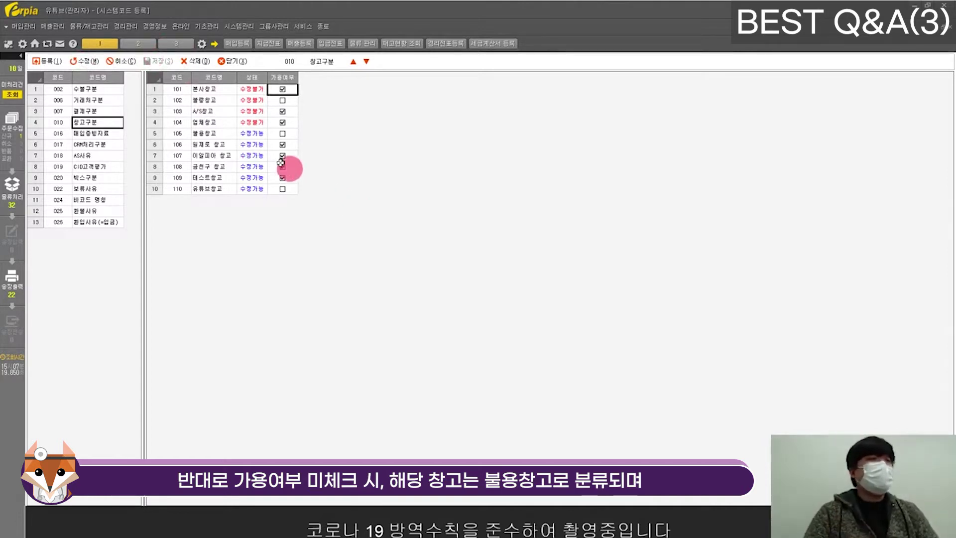
Delete the 유튜브창고 warehouse from the 창고구분 list and check its status.
click(269, 133)
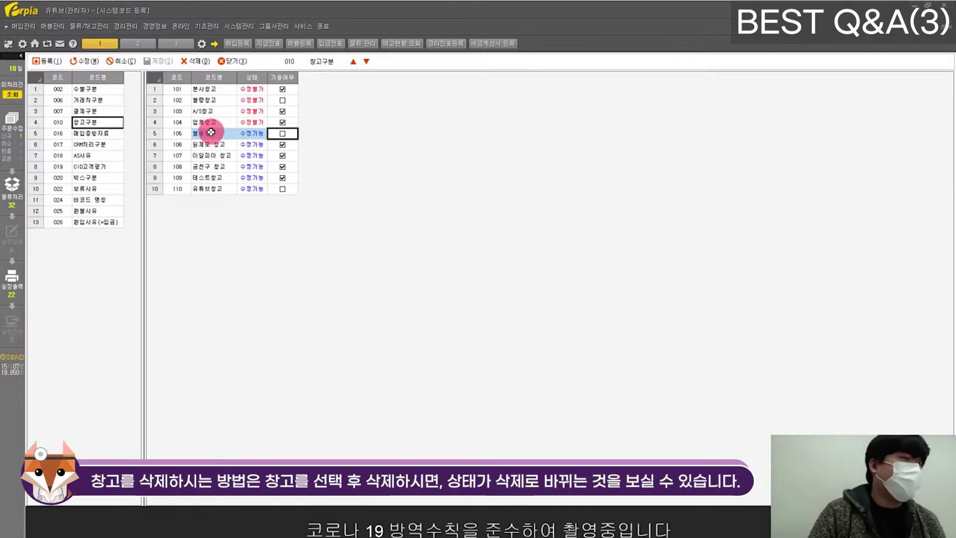
click(212, 133)
click(84, 62)
click(211, 189)
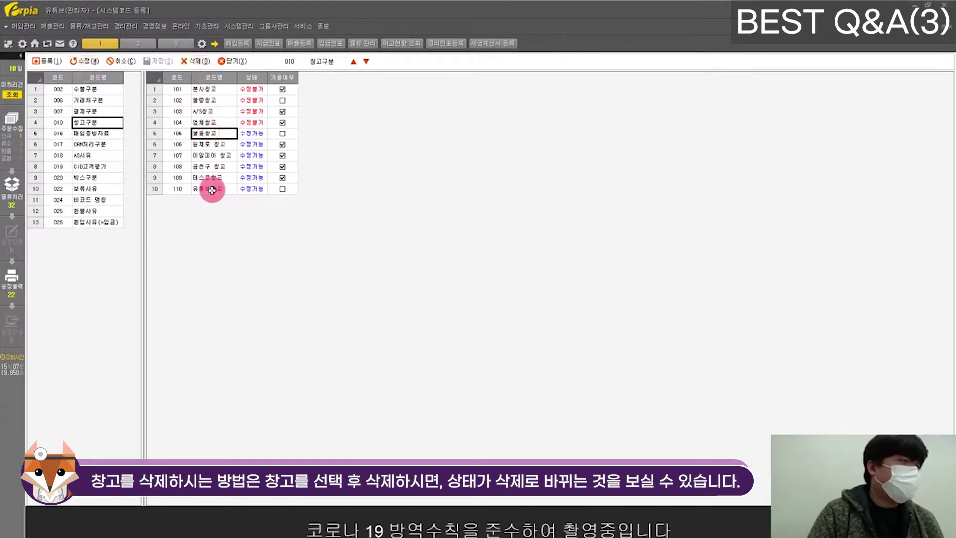
click(180, 63)
click(502, 298)
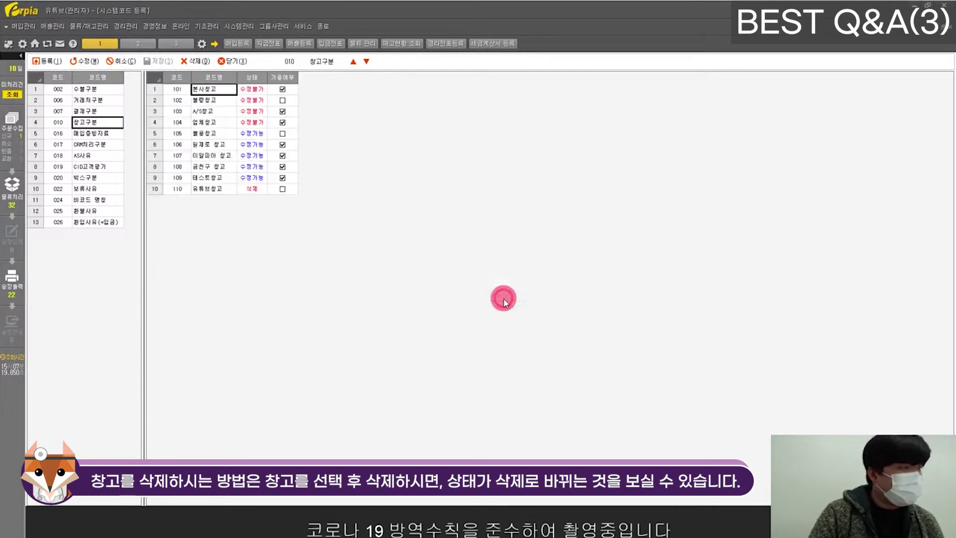
click(251, 189)
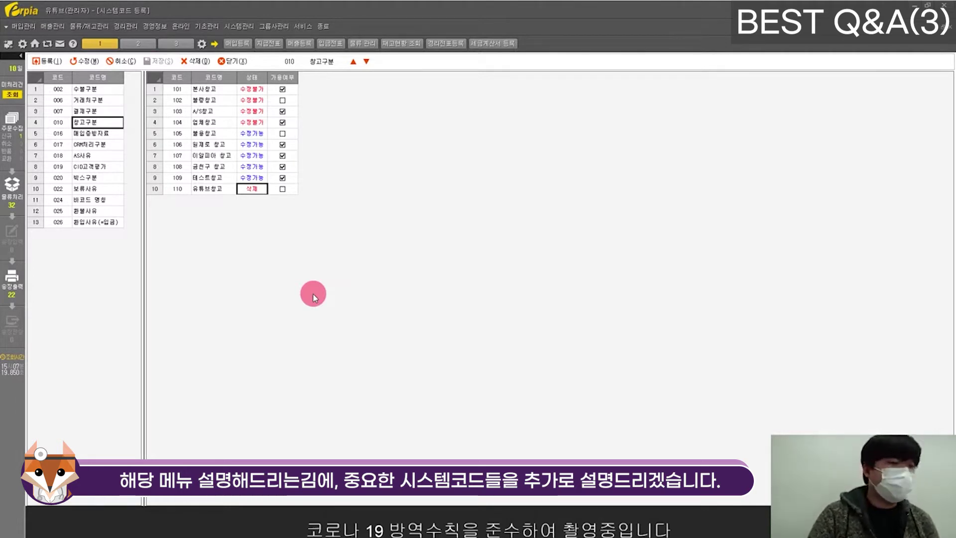
List the 수불구분 system codes and view the 수불구분 slide of the 추가 내용 PPT presentation in PowerPoint.
mouse_move(280, 528)
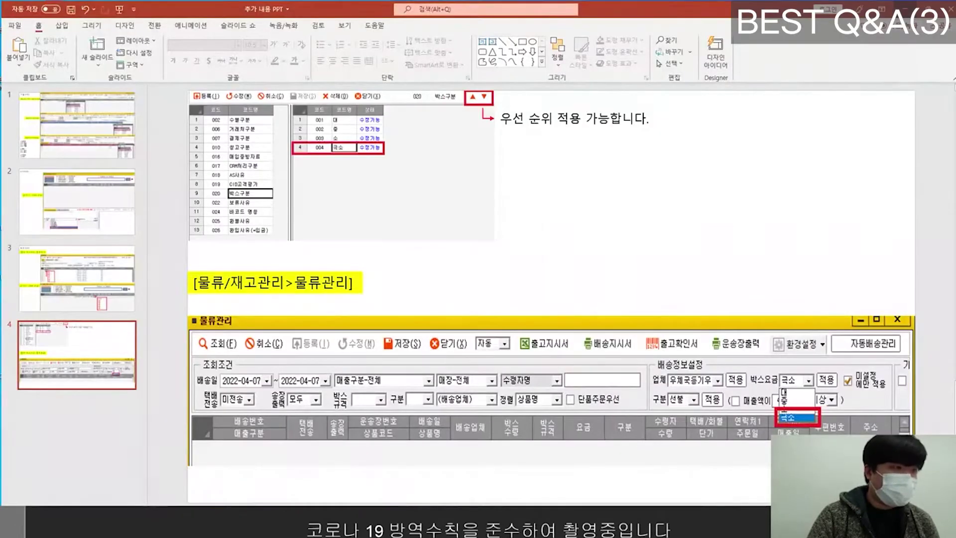
click(226, 476)
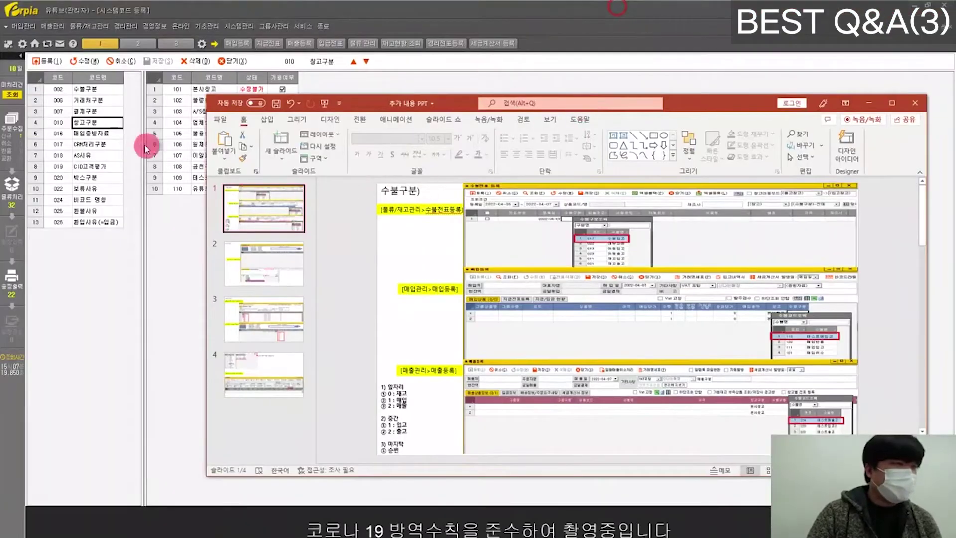
click(90, 88)
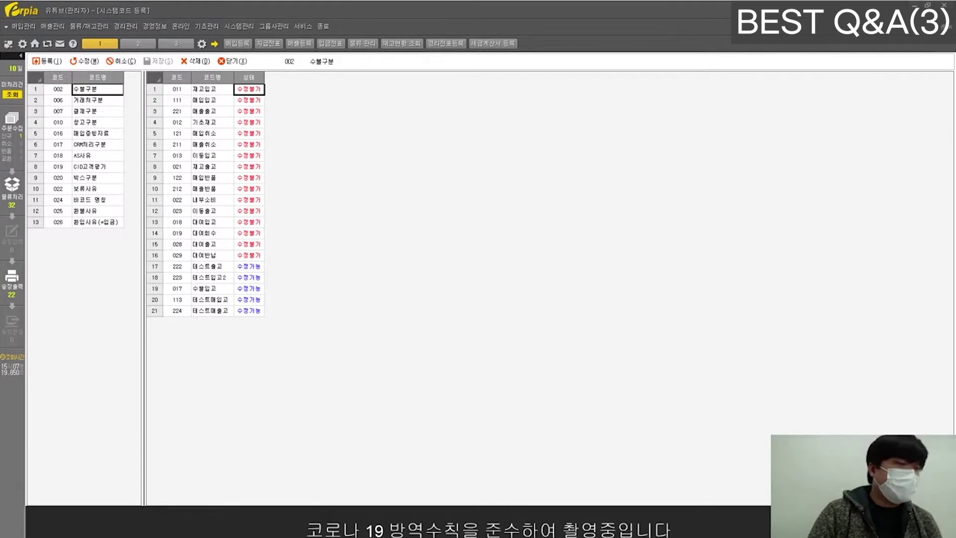
mouse_move(283, 530)
click(259, 501)
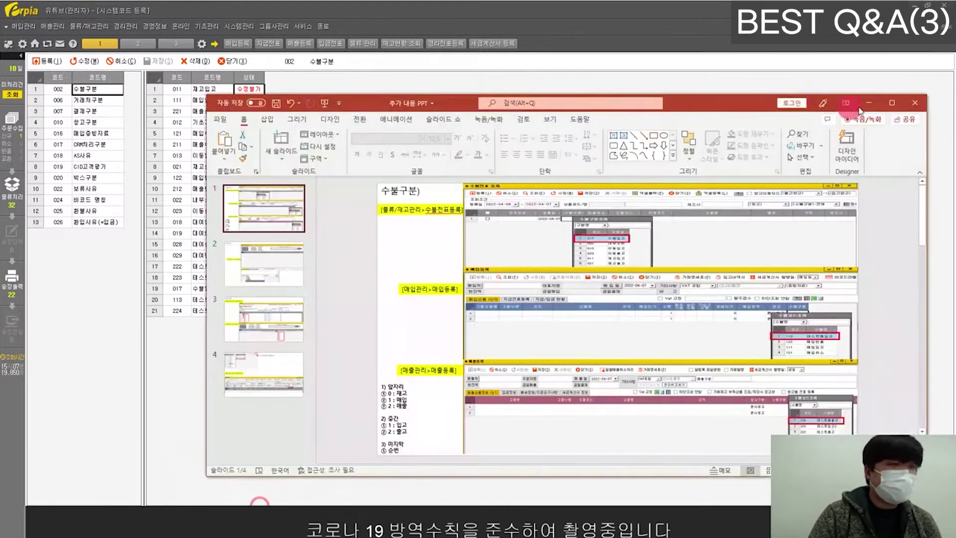
click(890, 102)
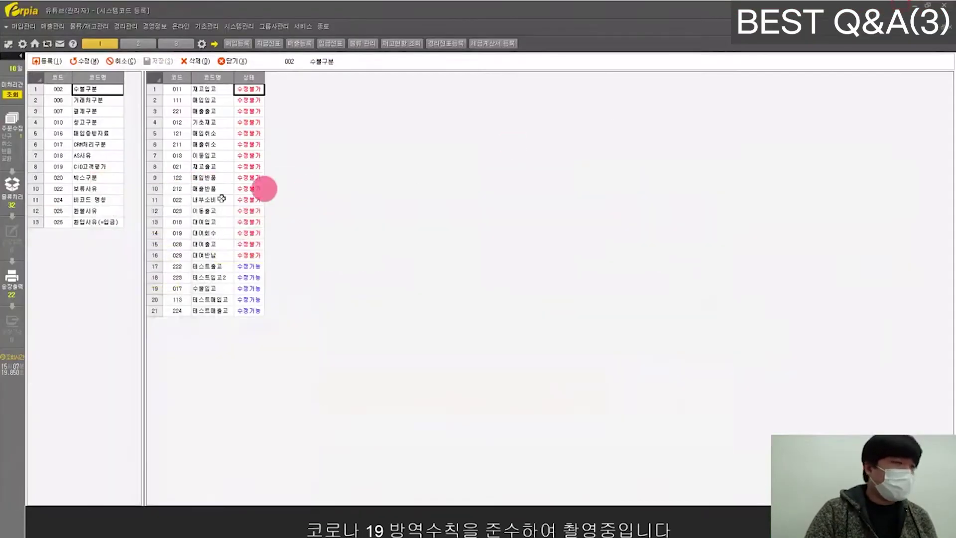
List the AS사유 codes in ERPia and view the second slide of the 추가 내용 PPT presentation in PowerPoint.
click(107, 157)
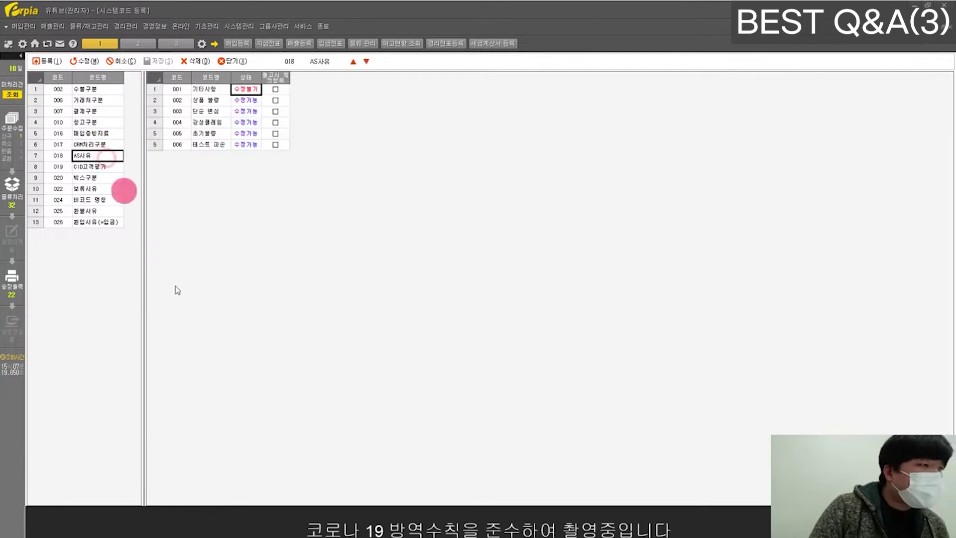
mouse_move(281, 528)
click(224, 478)
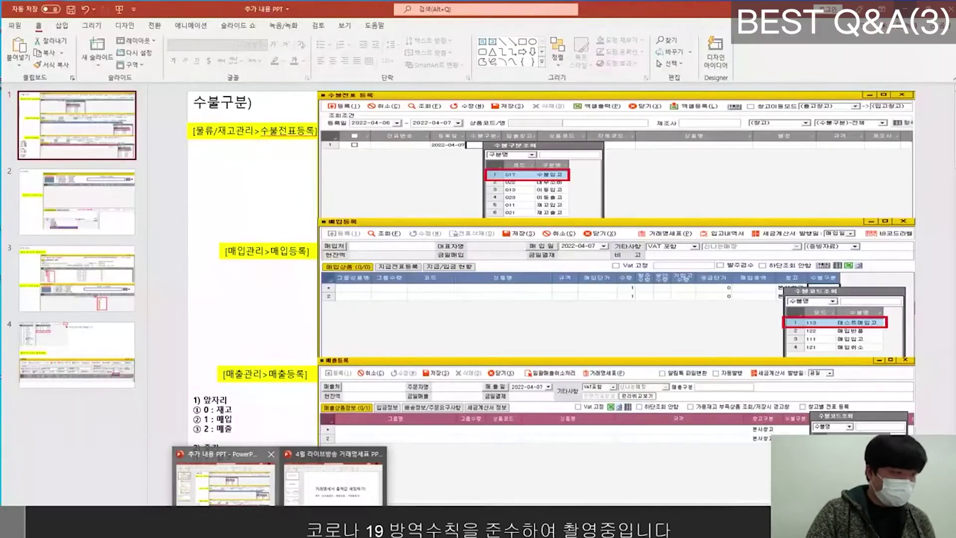
click(59, 219)
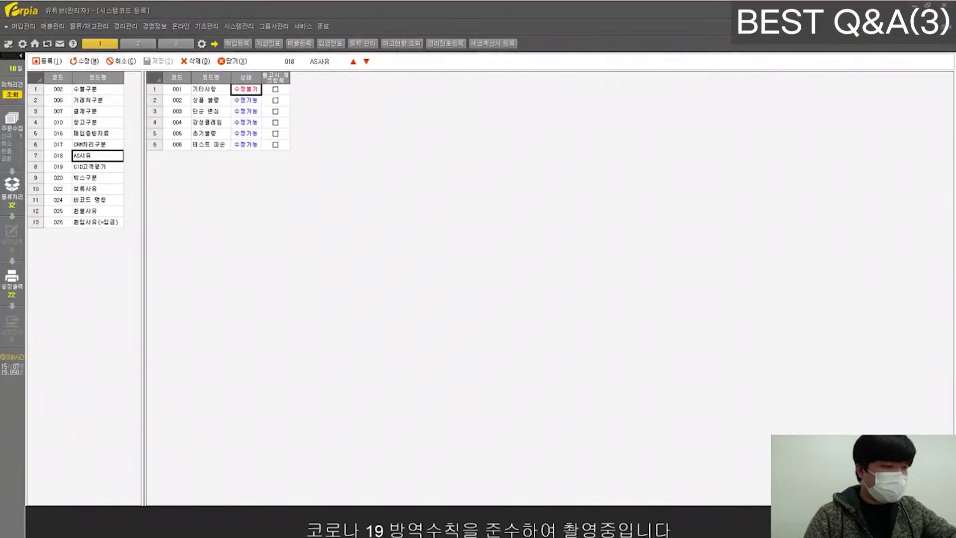
List the 보류사유 codes in ERPia and present the 보류사유 slide of 추가 내용 PPT as a PowerPoint slide show.
click(96, 190)
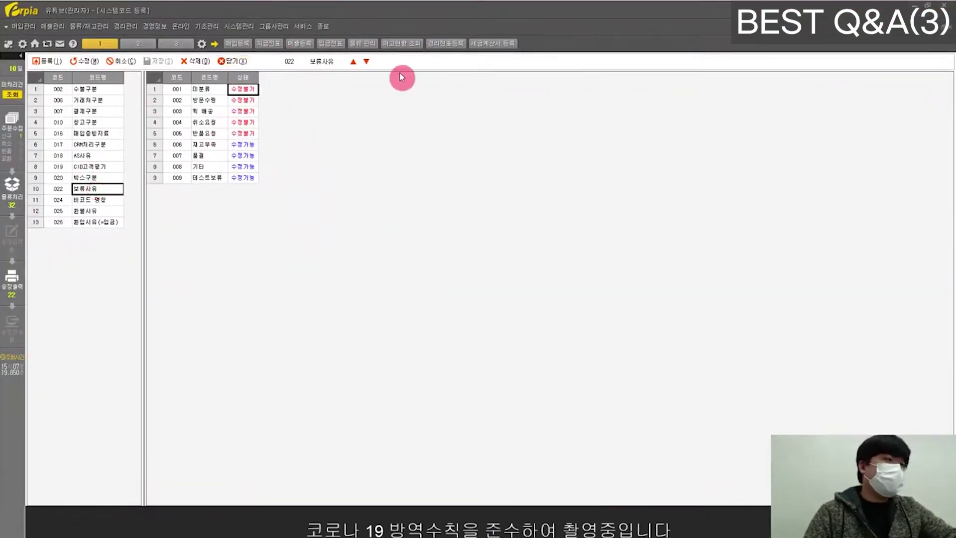
mouse_move(280, 523)
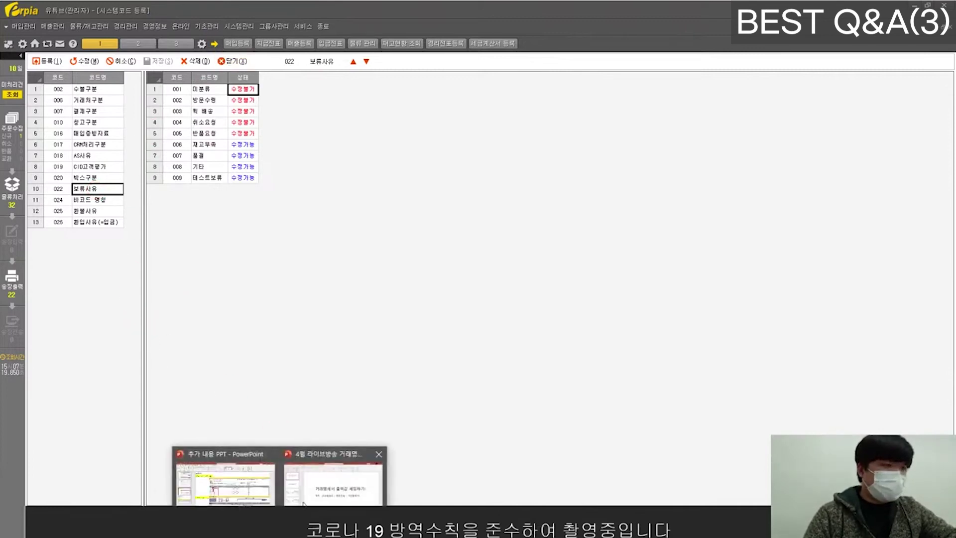
click(334, 475)
click(181, 488)
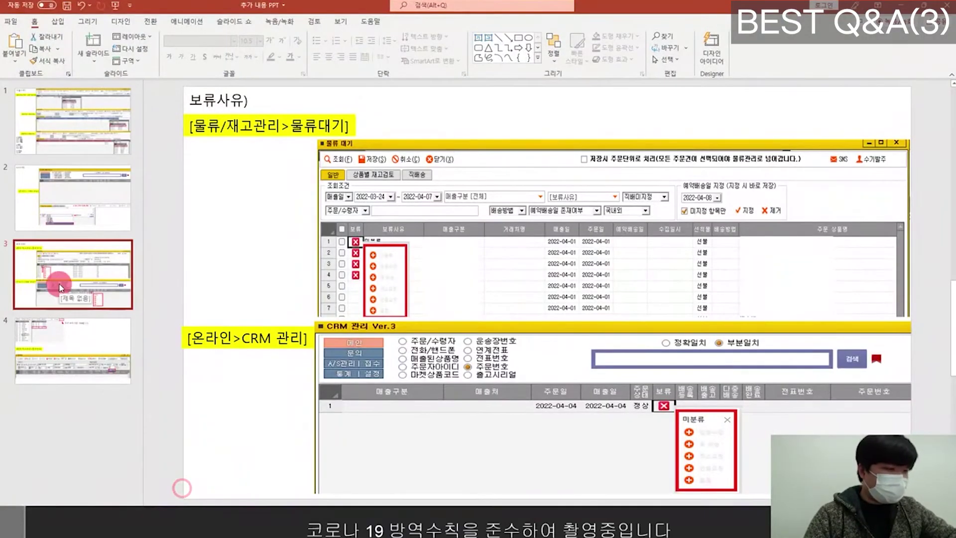
key(shift+F5)
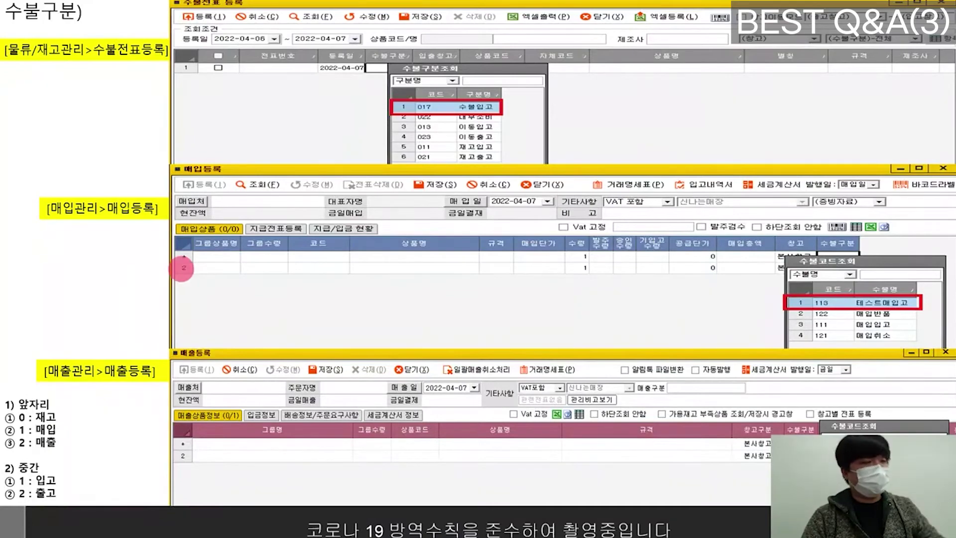
click(181, 267)
click(182, 267)
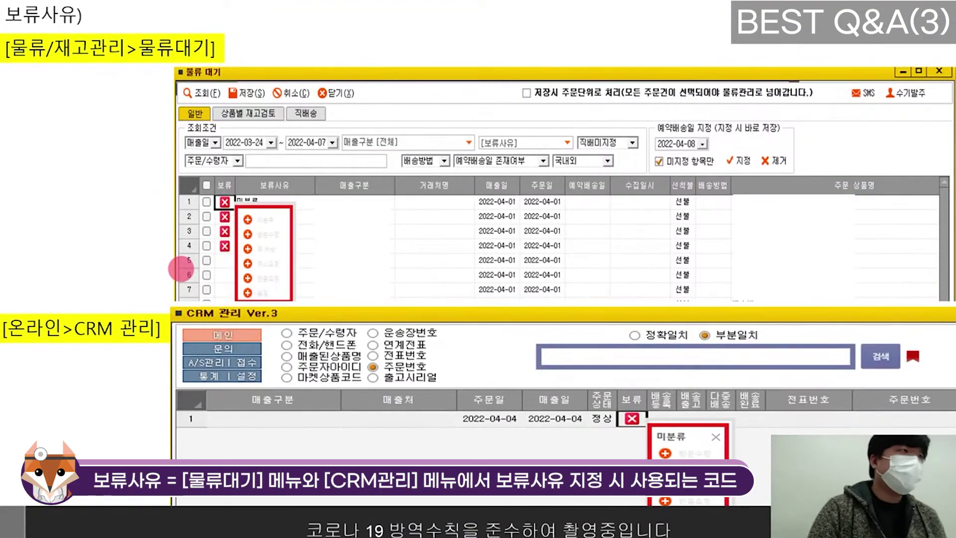